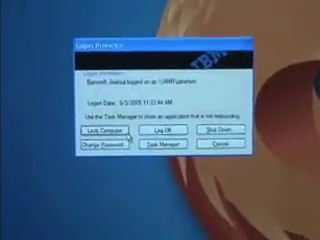
Lock the ThinkPad from the Windows Security dialog to bring up the fingerprint-swipe unlock prompt.
{"action": "left_click", "coordinate": [107, 156]}
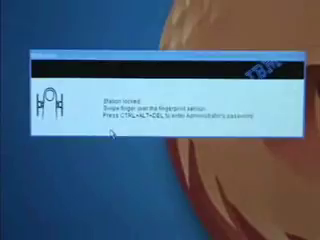